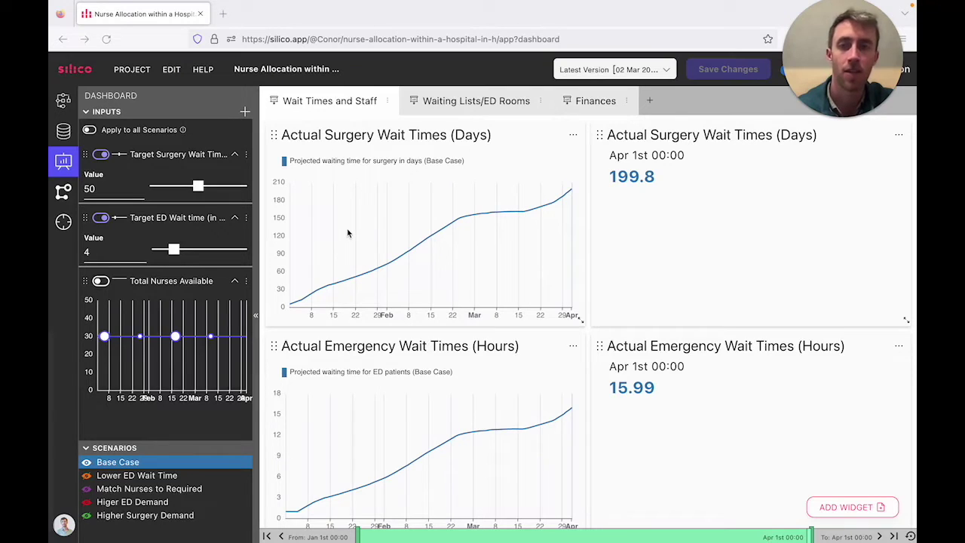
Review the Base Case results on the Wait Times and Staff, Waiting Lists/ED Rooms, and Finances dashboards
{"action": "scroll", "coordinate": [348, 233], "scroll_direction": "down", "scroll_amount": 5}
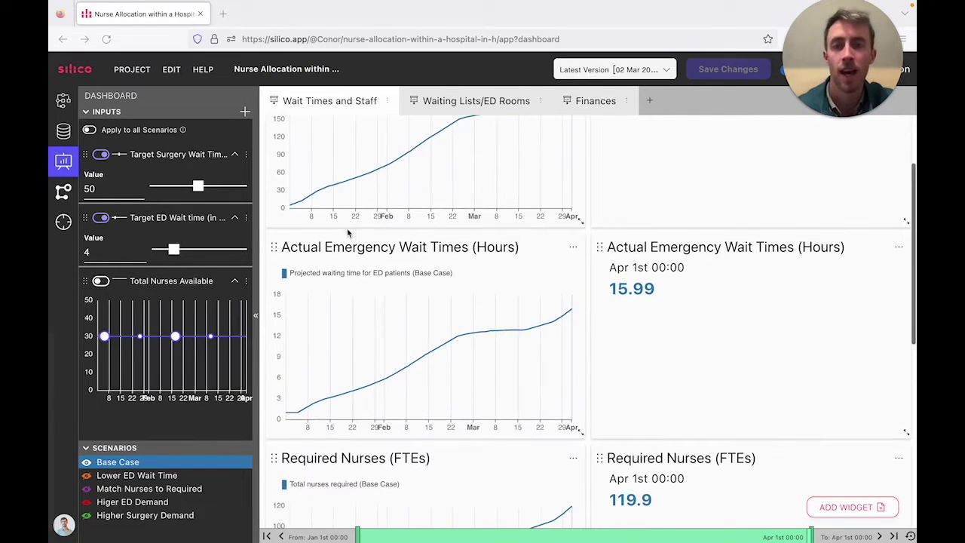
{"action": "scroll", "coordinate": [355, 287], "scroll_direction": "down", "scroll_amount": 1}
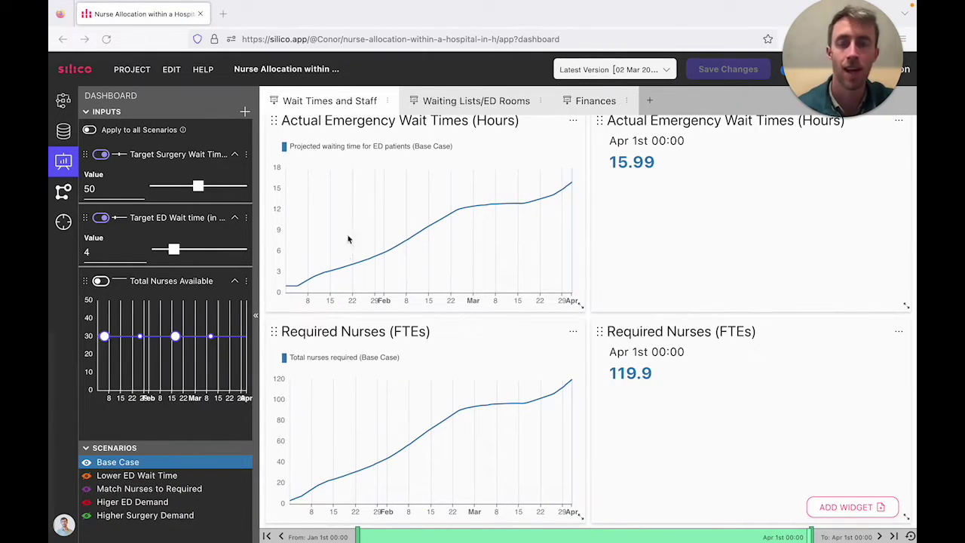
{"action": "left_click", "coordinate": [450, 103]}
{"action": "scroll", "coordinate": [425, 215], "scroll_direction": "up", "scroll_amount": 1}
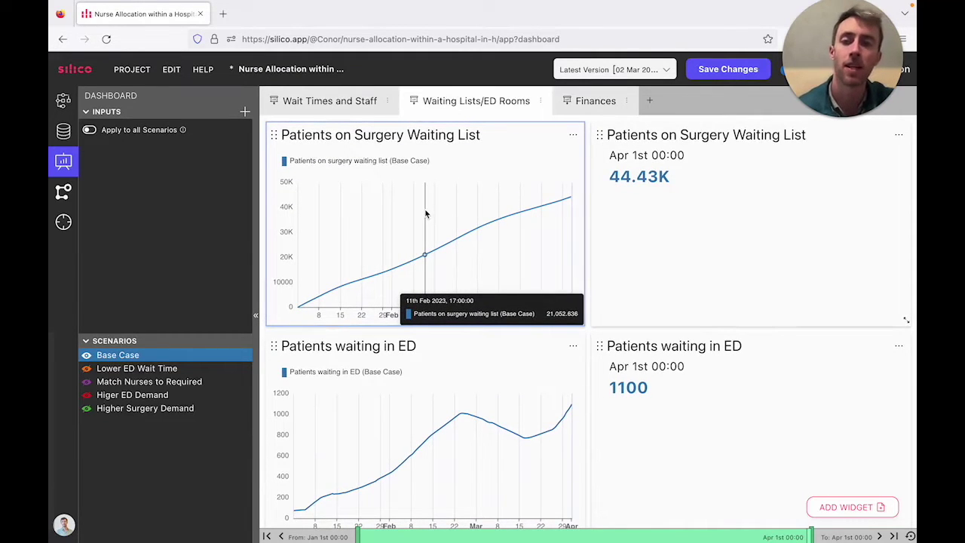
{"action": "left_click", "coordinate": [592, 107]}
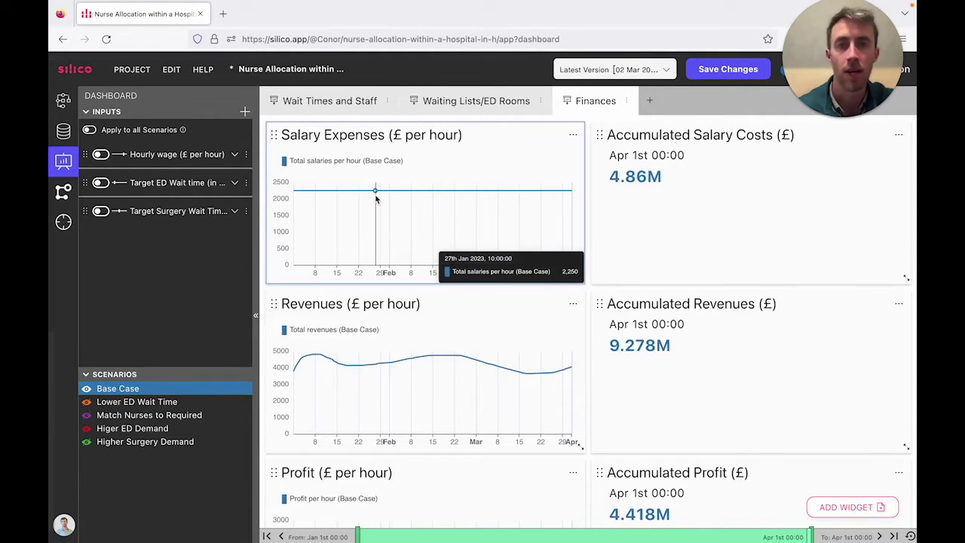
{"action": "scroll", "coordinate": [395, 218], "scroll_direction": "down", "scroll_amount": 1}
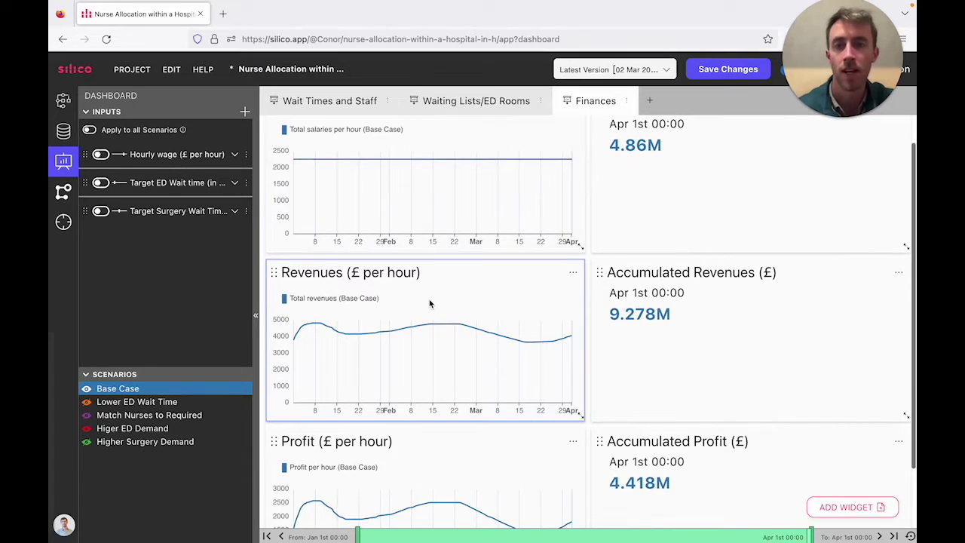
{"action": "scroll", "coordinate": [430, 304], "scroll_direction": "down", "scroll_amount": 1}
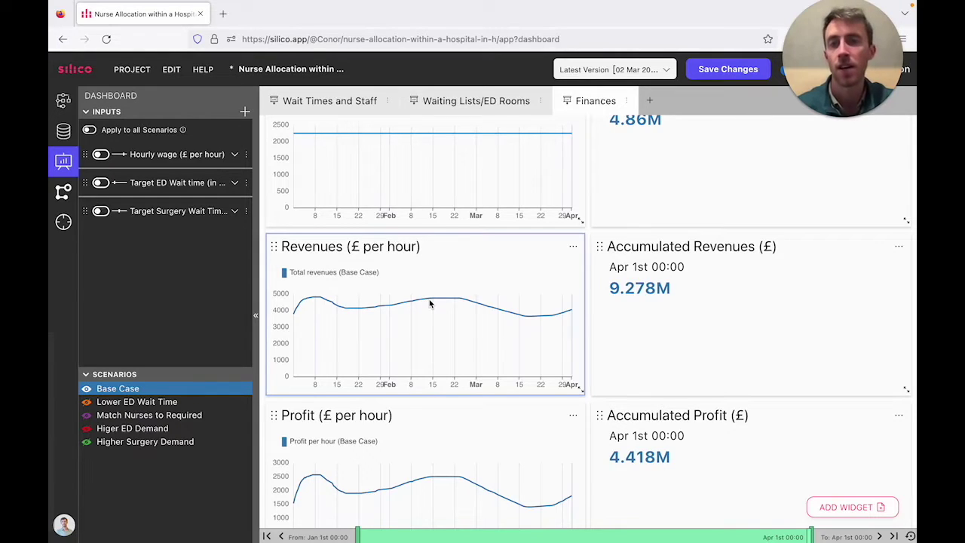
{"action": "scroll", "coordinate": [430, 304], "scroll_direction": "down", "scroll_amount": 1}
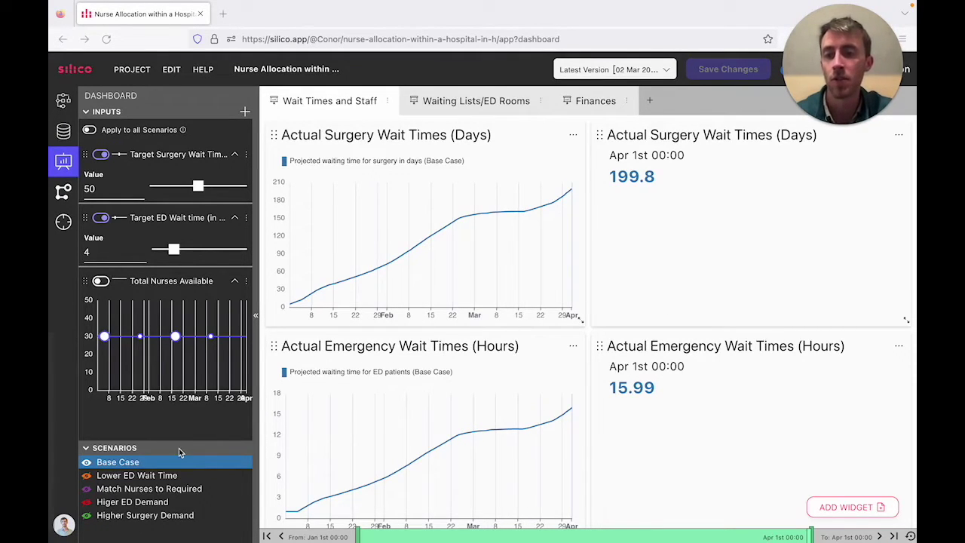
Show the Lower ED Wait Time scenario alongside the Base Case and set its target ED wait time to 0.5
{"action": "left_click", "coordinate": [125, 480]}
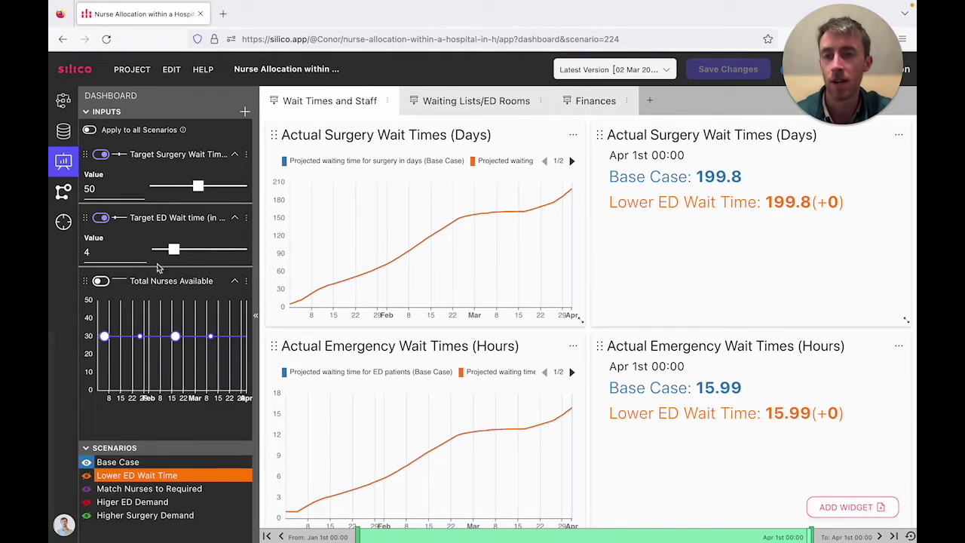
{"action": "left_click_drag", "start_coordinate": [173, 252], "coordinate": [159, 254]}
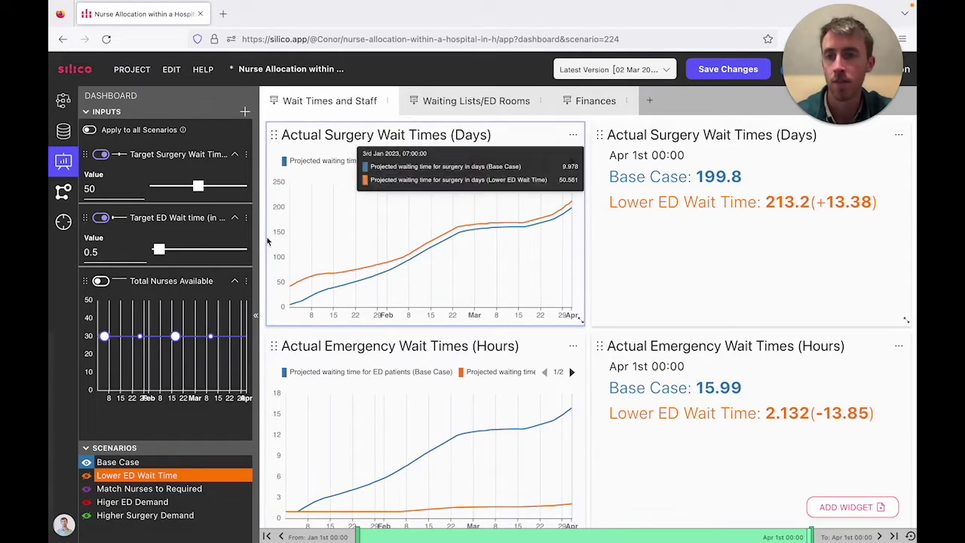
{"action": "left_click", "coordinate": [106, 249]}
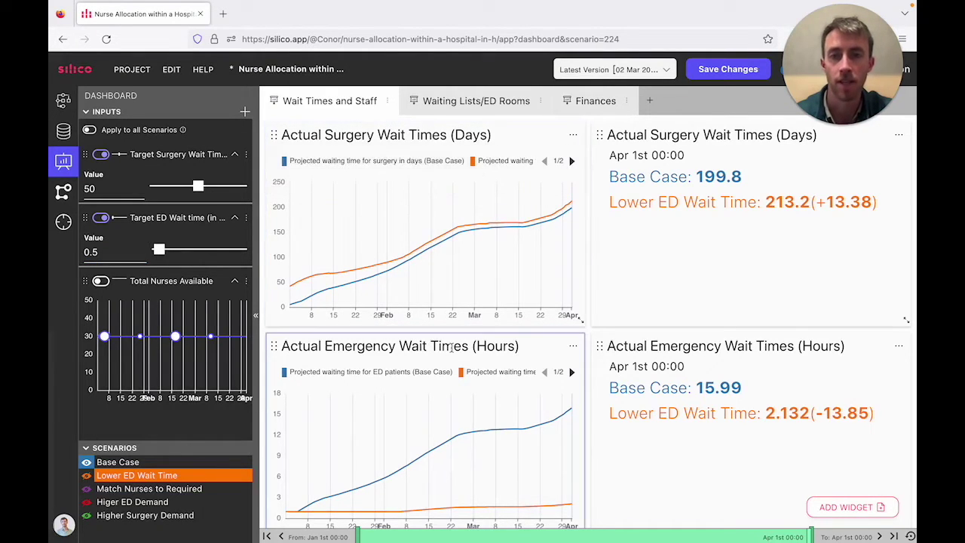
Compare surgery wait times, emergency wait times and required nurses between the Base Case and Lower ED Wait Time scenarios
{"action": "scroll", "coordinate": [441, 383], "scroll_direction": "down", "scroll_amount": 1}
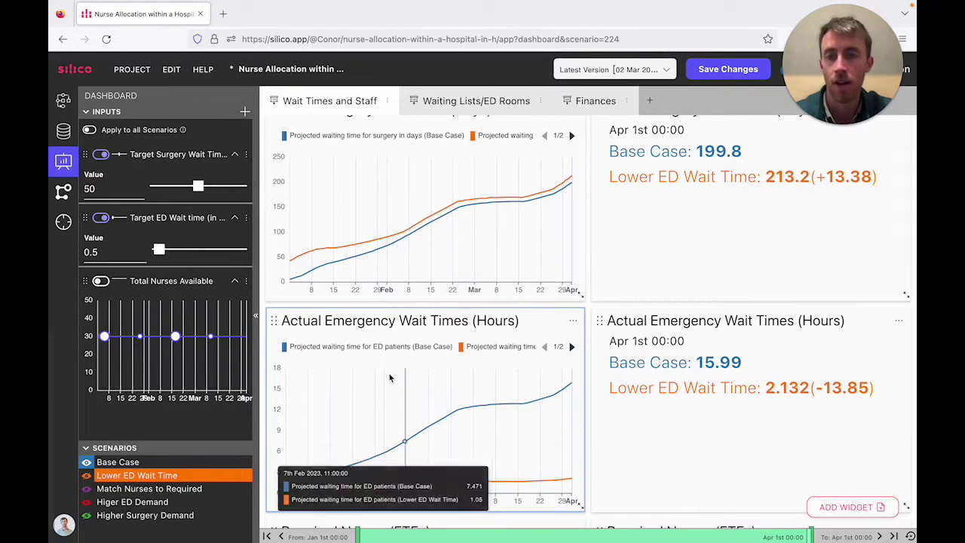
{"action": "scroll", "coordinate": [389, 380], "scroll_direction": "down", "scroll_amount": 1}
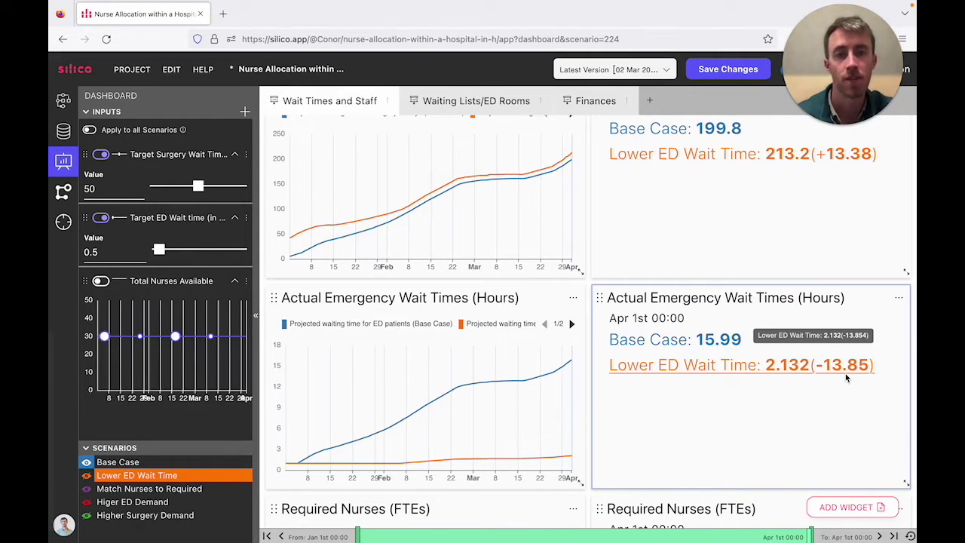
{"action": "scroll", "coordinate": [646, 381], "scroll_direction": "up", "scroll_amount": 1}
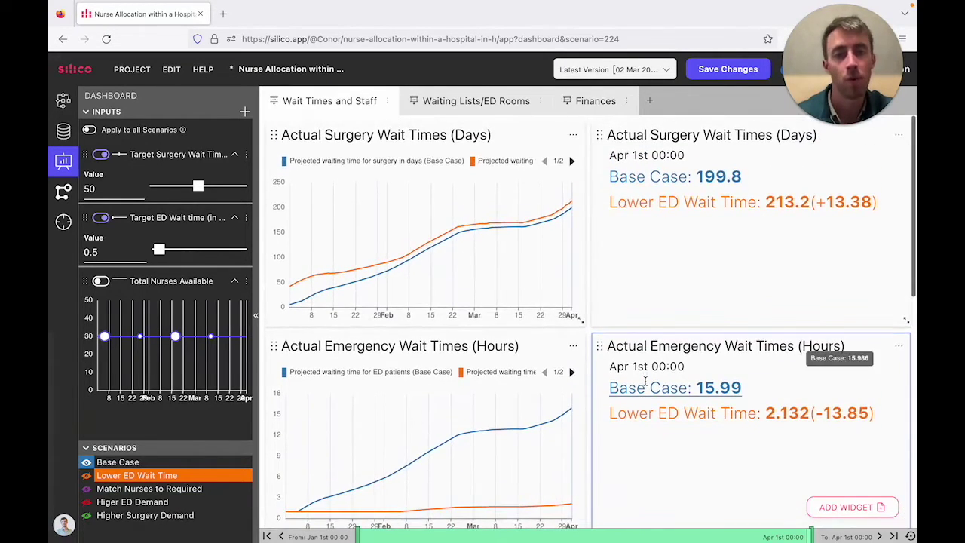
{"action": "mouse_move", "coordinate": [532, 283]}
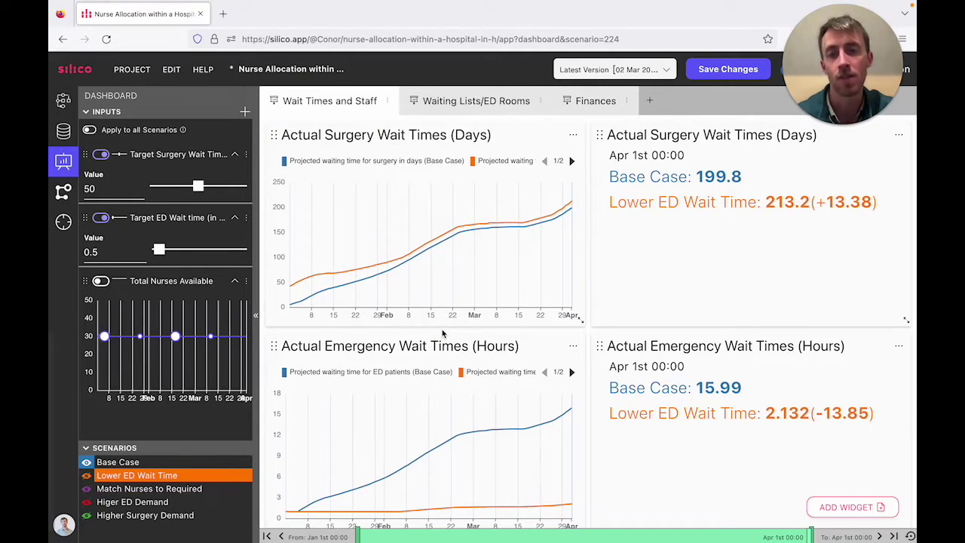
{"action": "scroll", "coordinate": [443, 333], "scroll_direction": "down", "scroll_amount": 4}
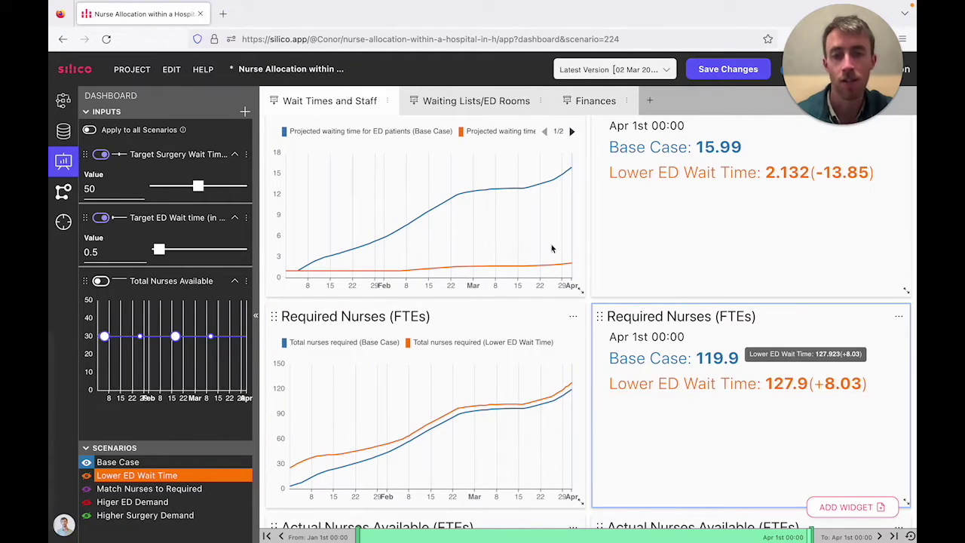
Compare the Lower ED Wait Time scenario with the Base Case on patient waiting lists, salary expenses, revenues and profit
{"action": "left_click", "coordinate": [445, 101]}
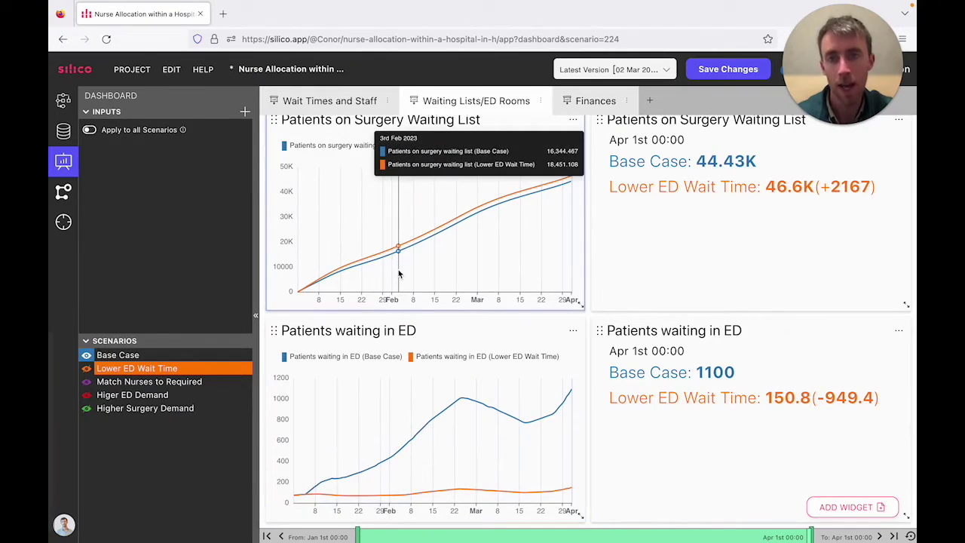
{"action": "scroll", "coordinate": [399, 274], "scroll_direction": "up", "scroll_amount": 1}
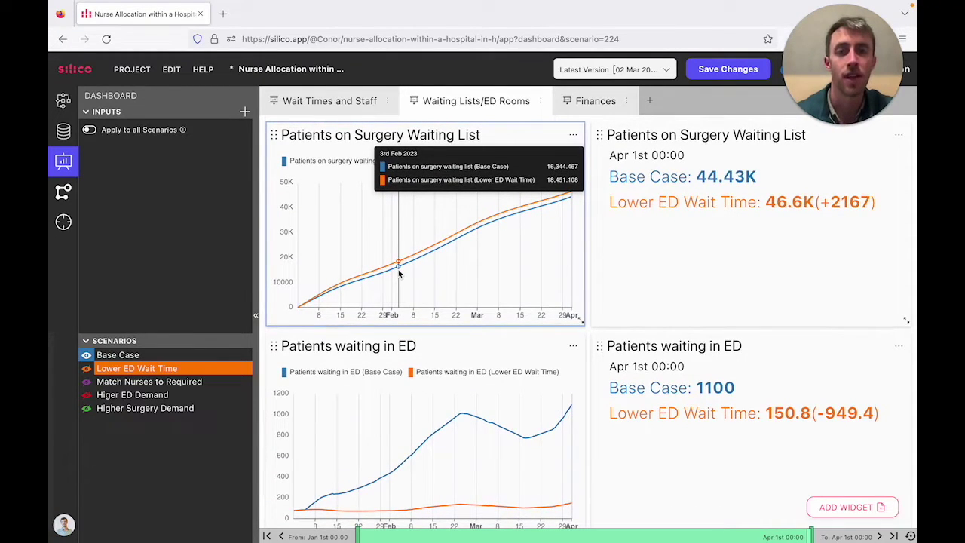
{"action": "left_click", "coordinate": [592, 101]}
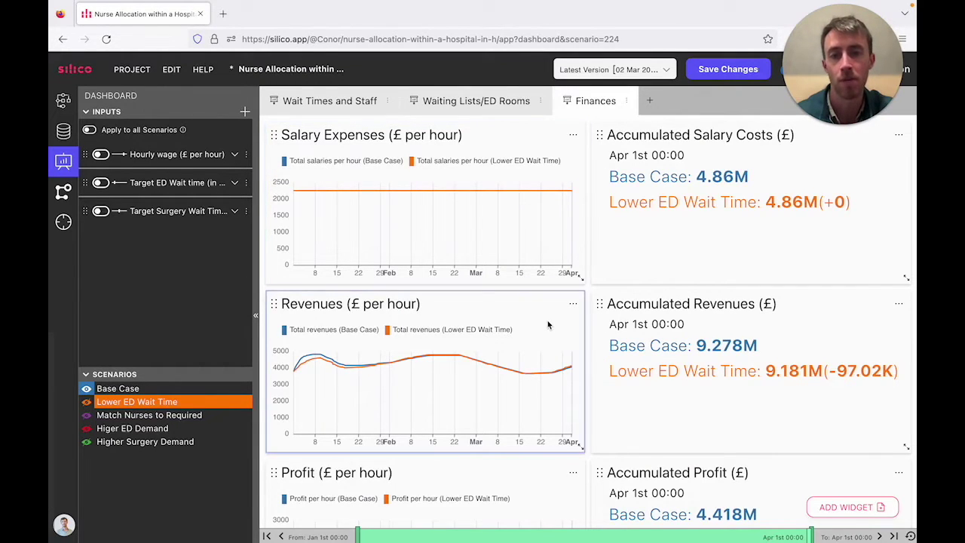
{"action": "scroll", "coordinate": [548, 325], "scroll_direction": "down", "scroll_amount": 1}
{"action": "scroll", "coordinate": [548, 325], "scroll_direction": "down", "scroll_amount": 1}
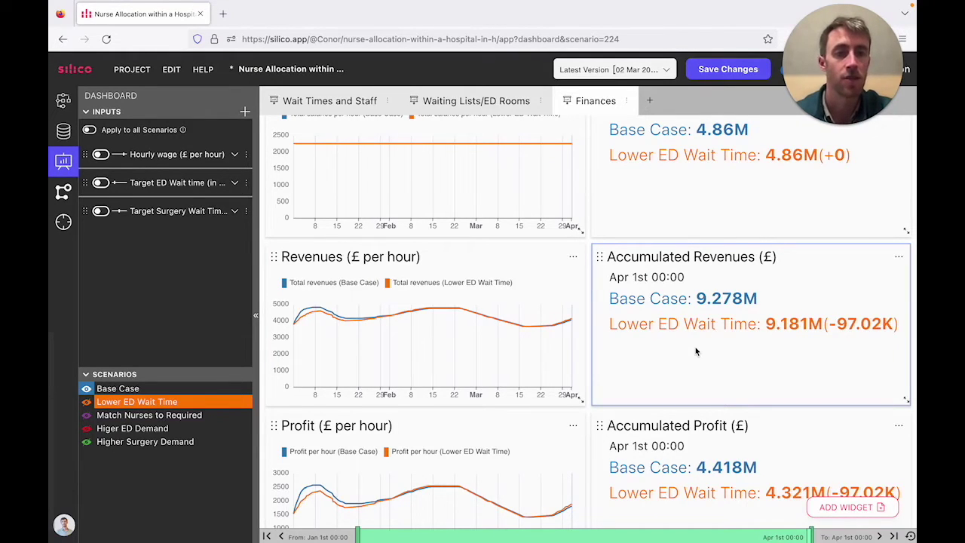
{"action": "scroll", "coordinate": [695, 347], "scroll_direction": "down", "scroll_amount": 2}
{"action": "mouse_move", "coordinate": [646, 414]}
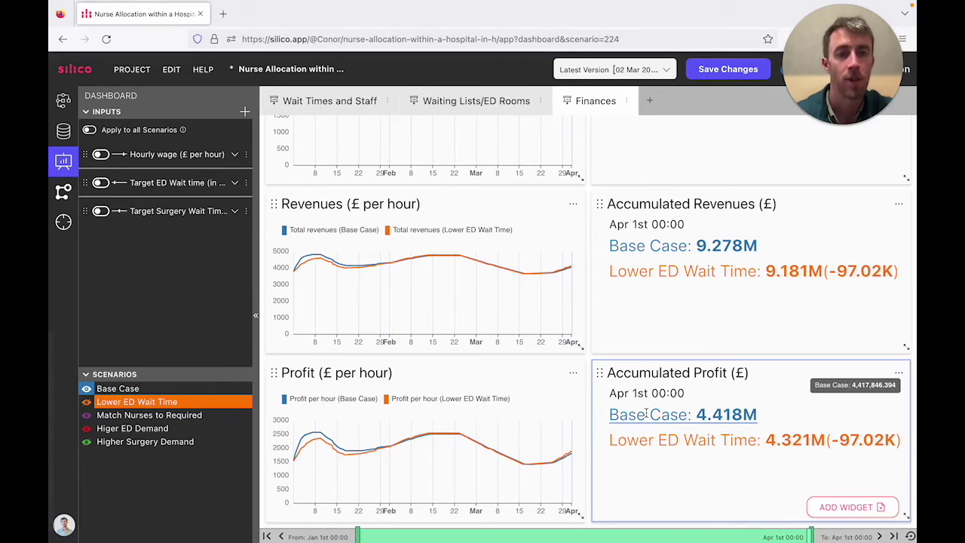
{"action": "scroll", "coordinate": [646, 414], "scroll_direction": "up", "scroll_amount": 3}
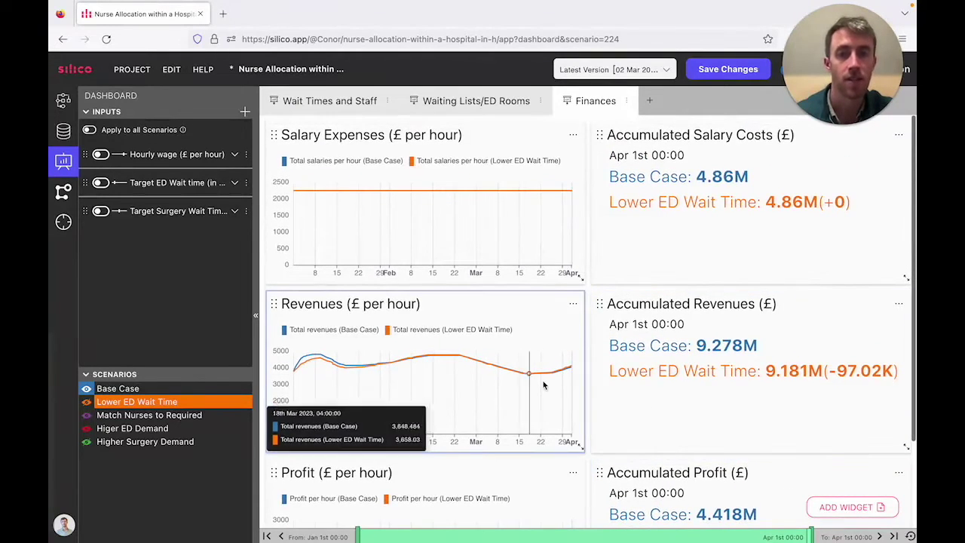
{"action": "scroll", "coordinate": [608, 377], "scroll_direction": "down", "scroll_amount": 1}
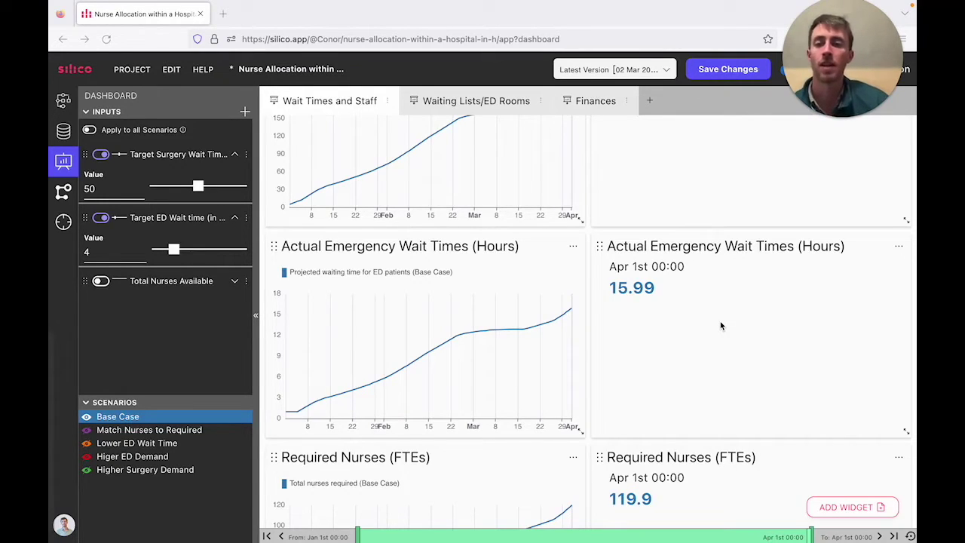
Show the Match Nurses to Required scenario alongside the Base Case and compare their required and available nurses
{"action": "left_click", "coordinate": [106, 431]}
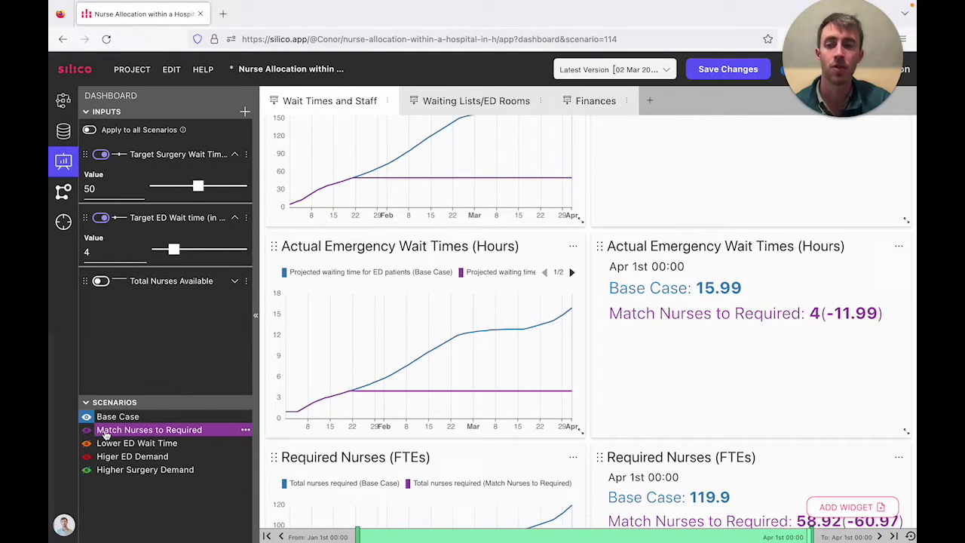
{"action": "scroll", "coordinate": [328, 377], "scroll_direction": "down", "scroll_amount": 5}
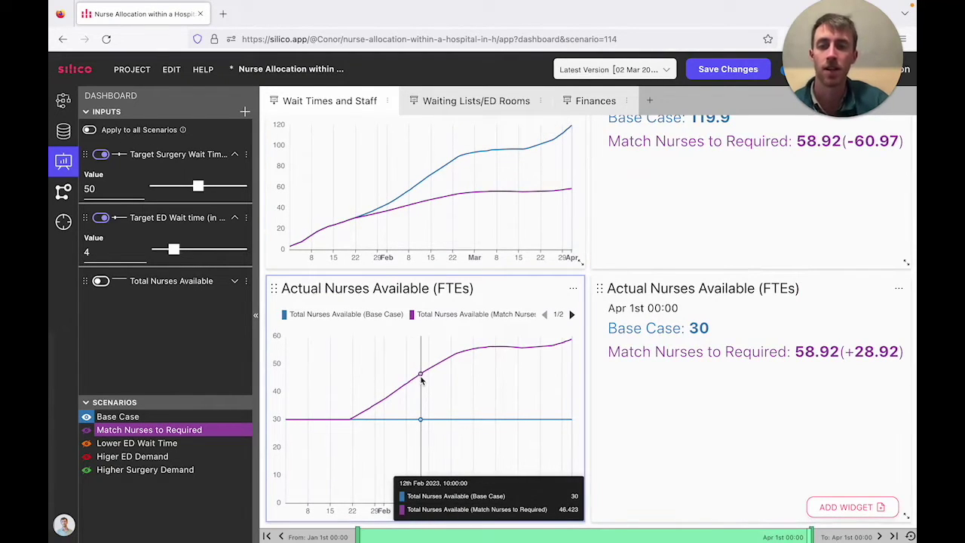
{"action": "scroll", "coordinate": [420, 381], "scroll_direction": "up", "scroll_amount": 1}
{"action": "scroll", "coordinate": [422, 381], "scroll_direction": "up", "scroll_amount": 1}
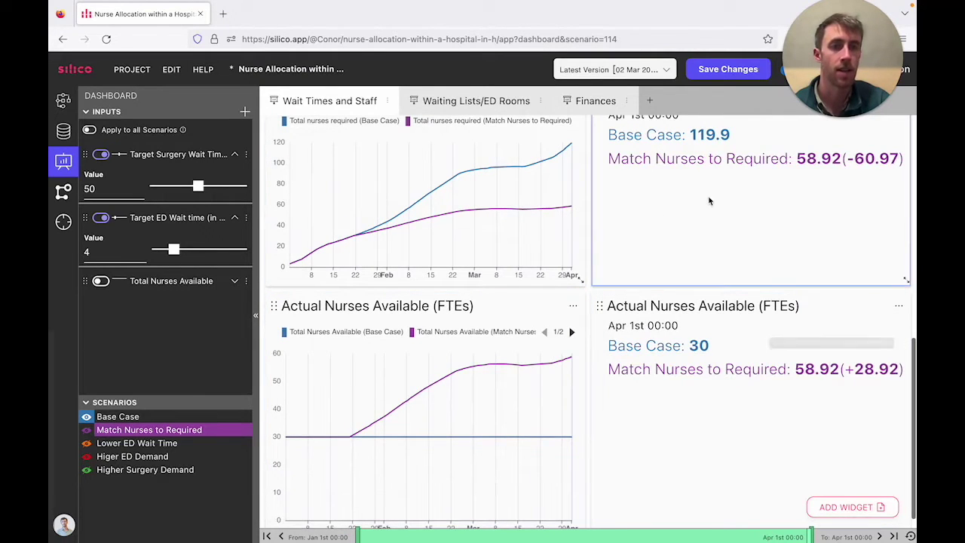
Examine how matching nurses to required affects surgery wait times, emergency wait times and nurse requirements against the Base Case
{"action": "scroll", "coordinate": [407, 218], "scroll_direction": "up", "scroll_amount": 10}
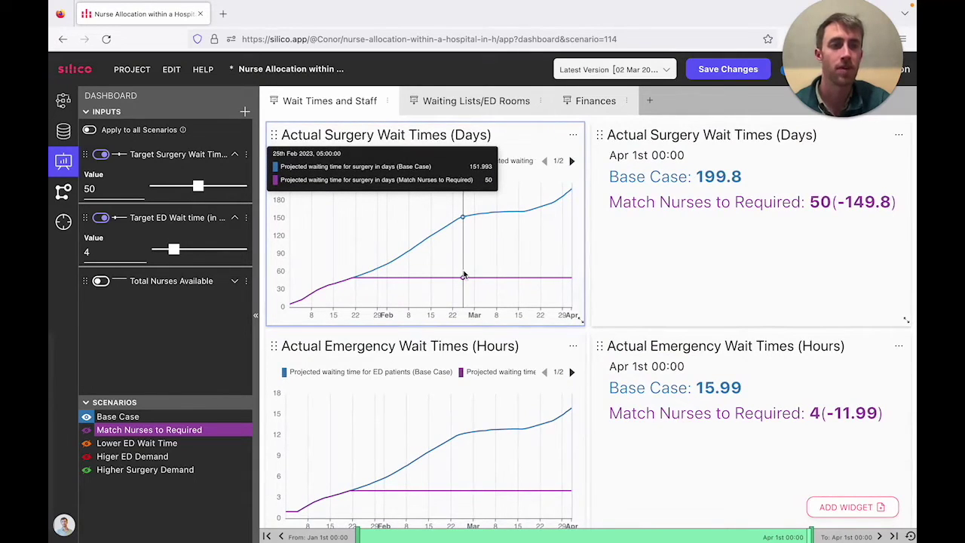
{"action": "scroll", "coordinate": [475, 324], "scroll_direction": "down", "scroll_amount": 3}
{"action": "scroll", "coordinate": [477, 331], "scroll_direction": "down", "scroll_amount": 1}
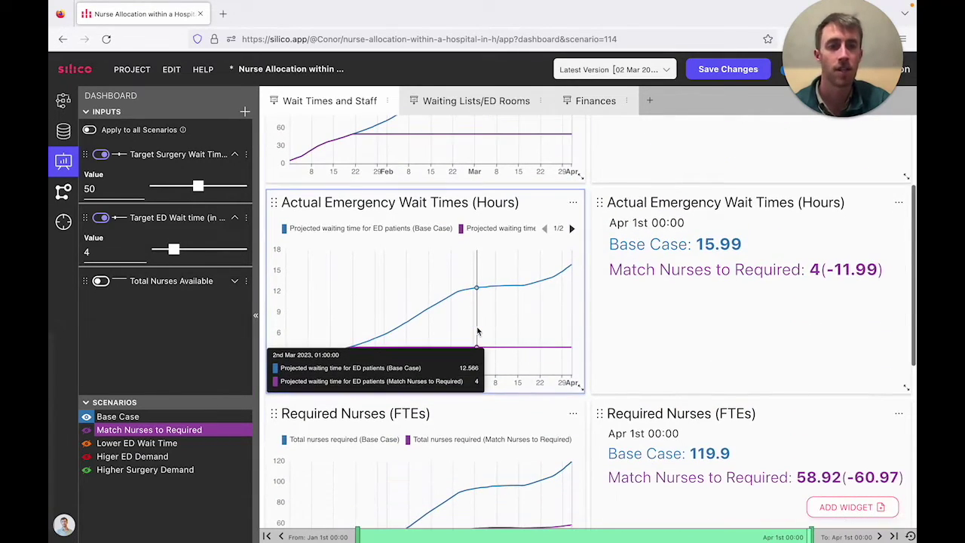
{"action": "scroll", "coordinate": [477, 330], "scroll_direction": "down", "scroll_amount": 4}
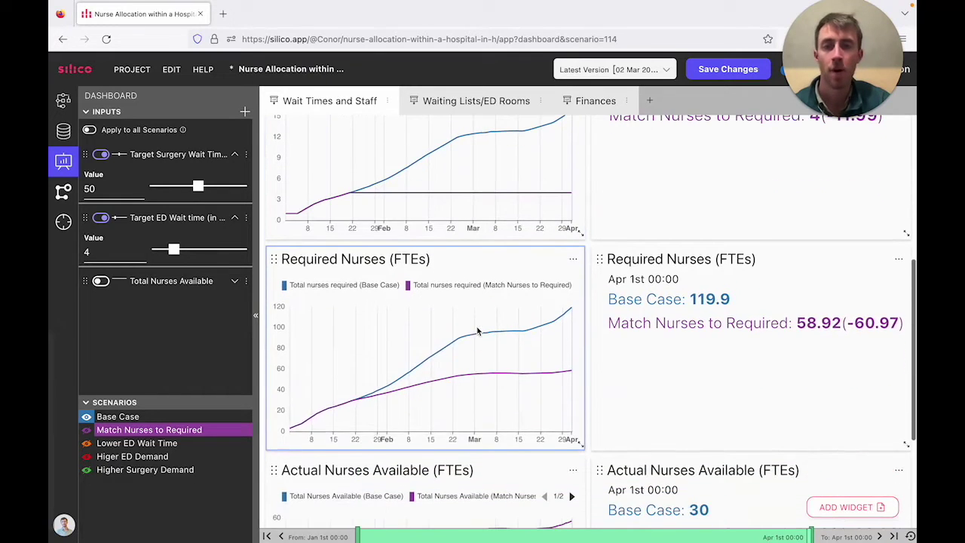
{"action": "scroll", "coordinate": [338, 374], "scroll_direction": "down", "scroll_amount": 1}
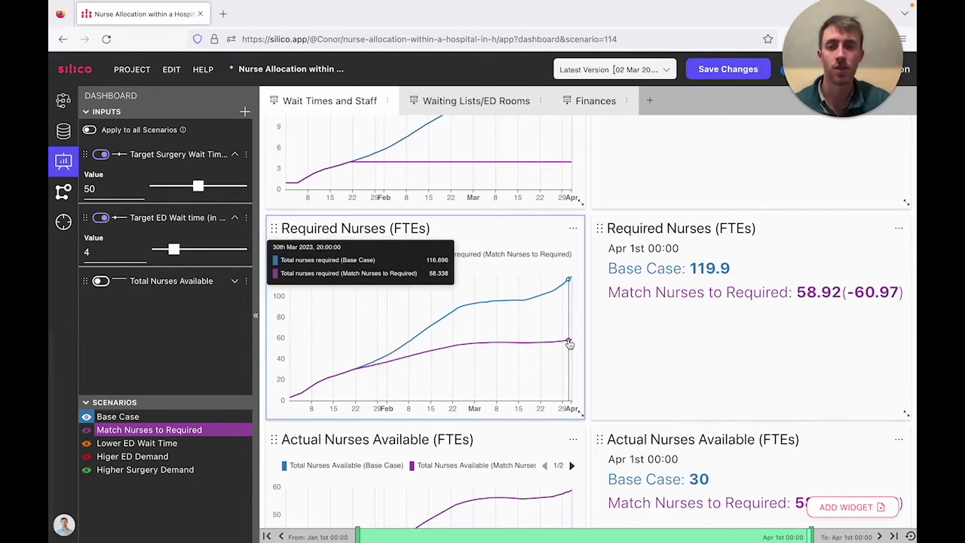
{"action": "scroll", "coordinate": [549, 341], "scroll_direction": "down", "scroll_amount": 1}
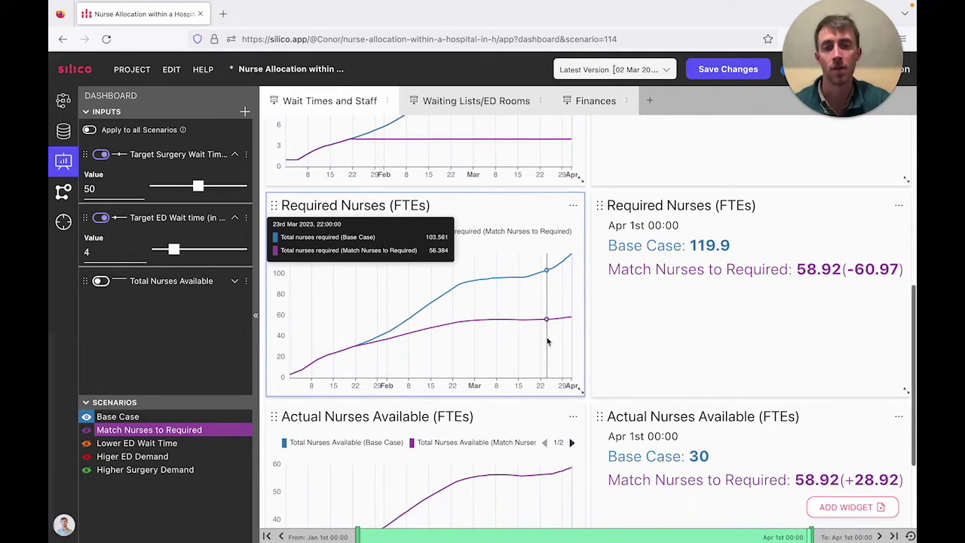
Compare the surgery waiting list and patients waiting in ED between the Base Case and Match Nurses to Required scenarios
{"action": "left_click", "coordinate": [461, 100]}
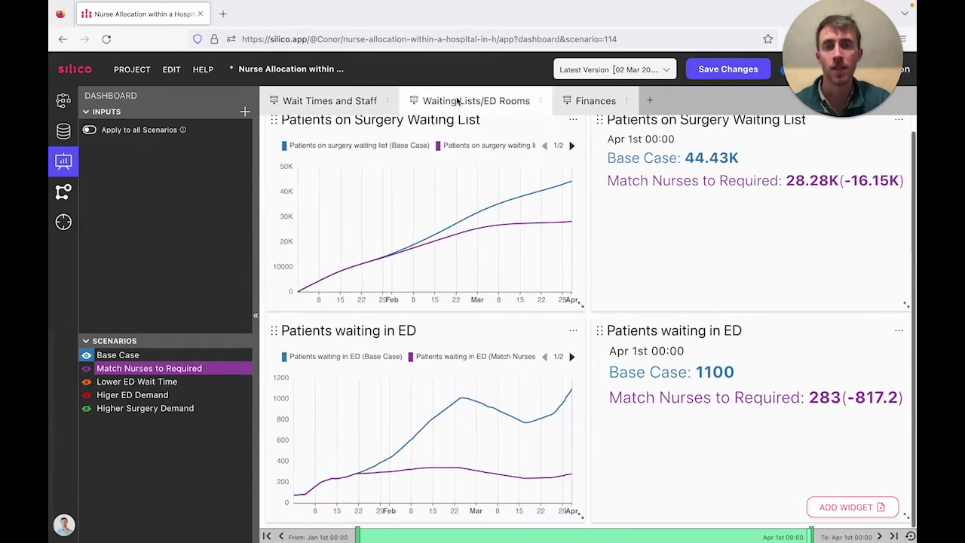
{"action": "scroll", "coordinate": [457, 288], "scroll_direction": "up", "scroll_amount": 1}
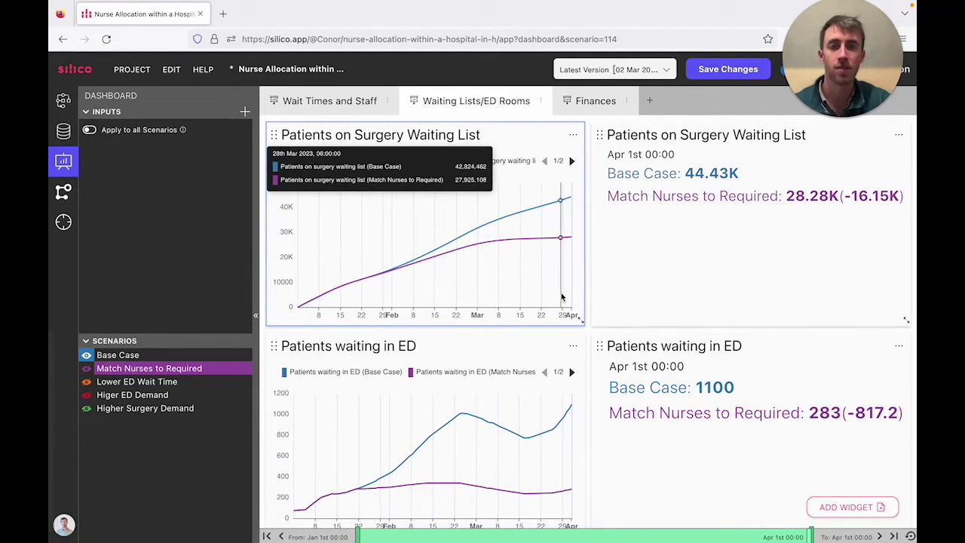
{"action": "scroll", "coordinate": [523, 345], "scroll_direction": "down", "scroll_amount": 1}
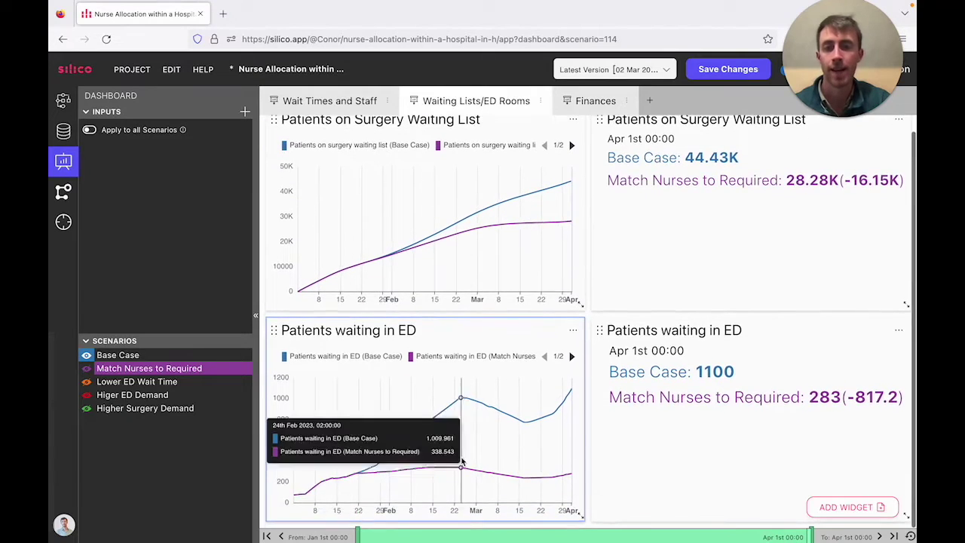
{"action": "scroll", "coordinate": [463, 461], "scroll_direction": "up", "scroll_amount": 1}
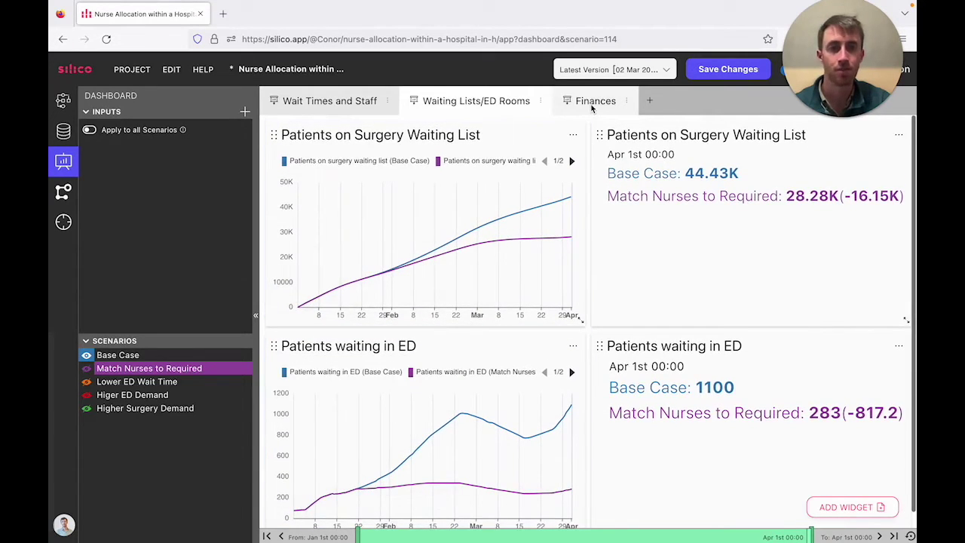
Compare salary expenses, revenues and profit, hourly and accumulated, between the Base Case and Match Nurses to Required scenarios
{"action": "left_click", "coordinate": [592, 105]}
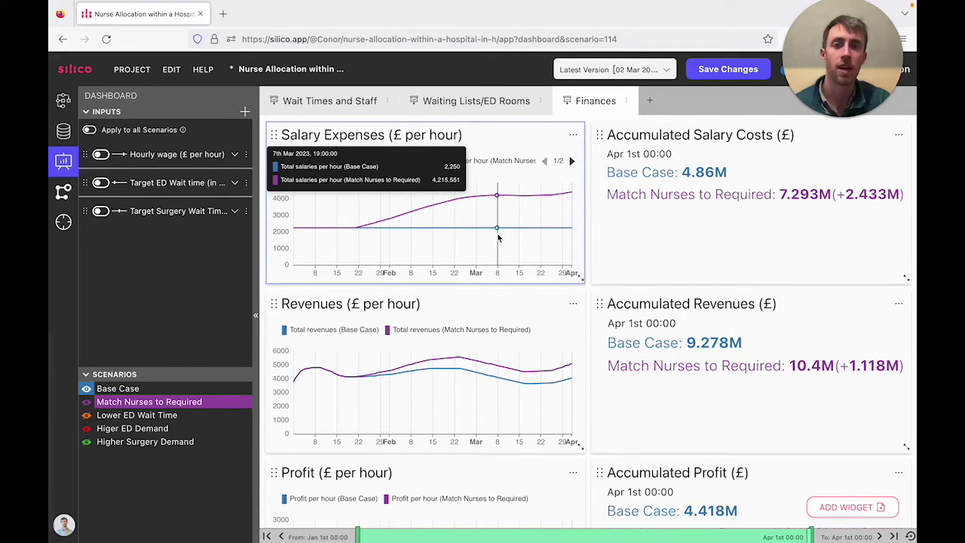
{"action": "scroll", "coordinate": [512, 349], "scroll_direction": "down", "scroll_amount": 1}
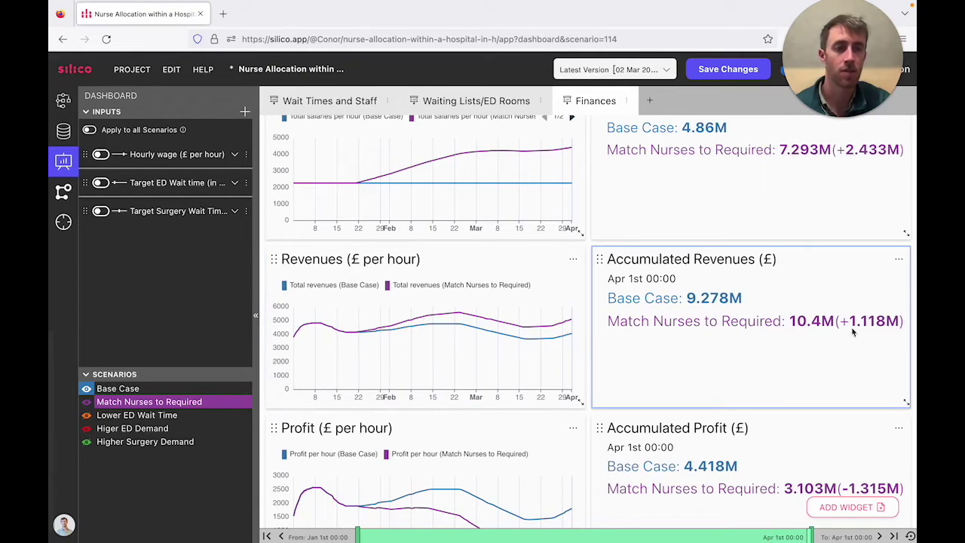
{"action": "mouse_move", "coordinate": [867, 332]}
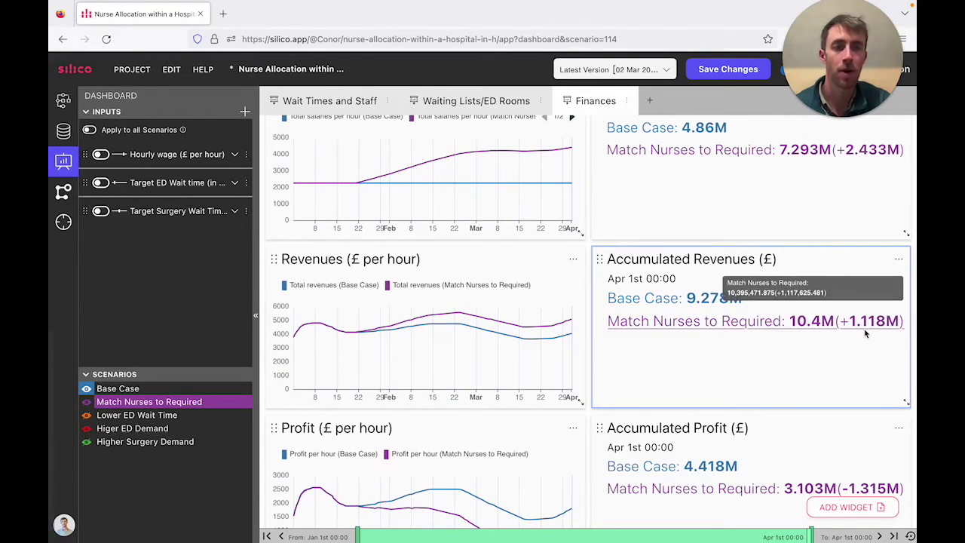
{"action": "scroll", "coordinate": [865, 332], "scroll_direction": "up", "scroll_amount": 1}
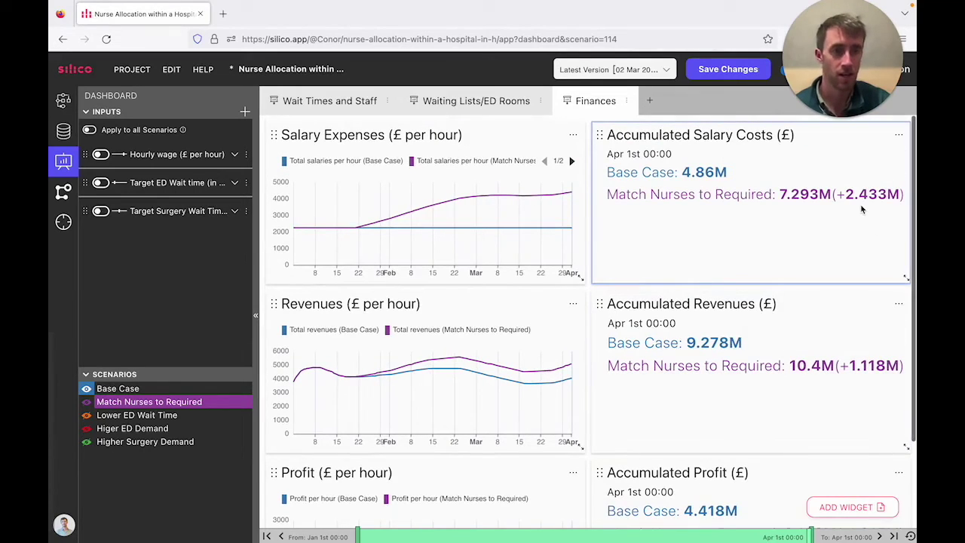
{"action": "scroll", "coordinate": [862, 209], "scroll_direction": "down", "scroll_amount": 2}
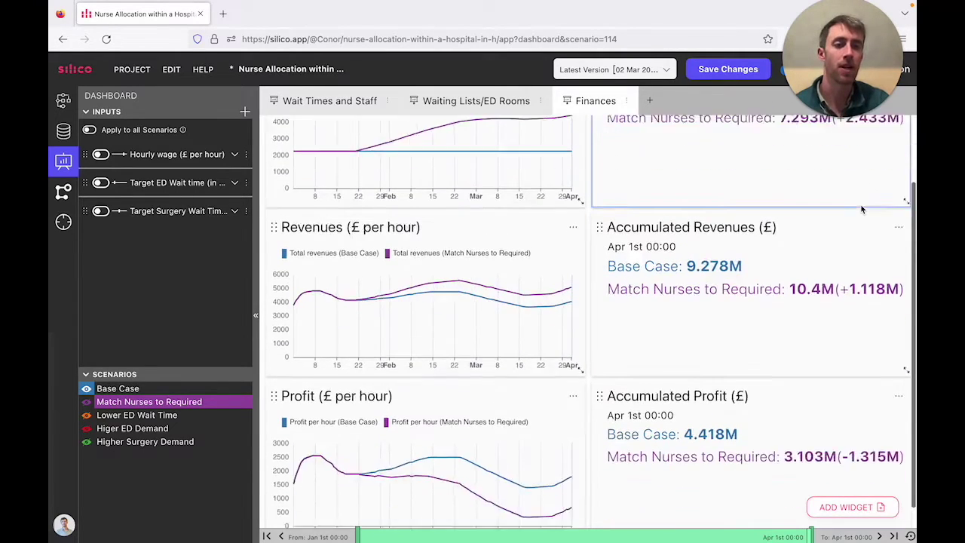
{"action": "mouse_move", "coordinate": [858, 413]}
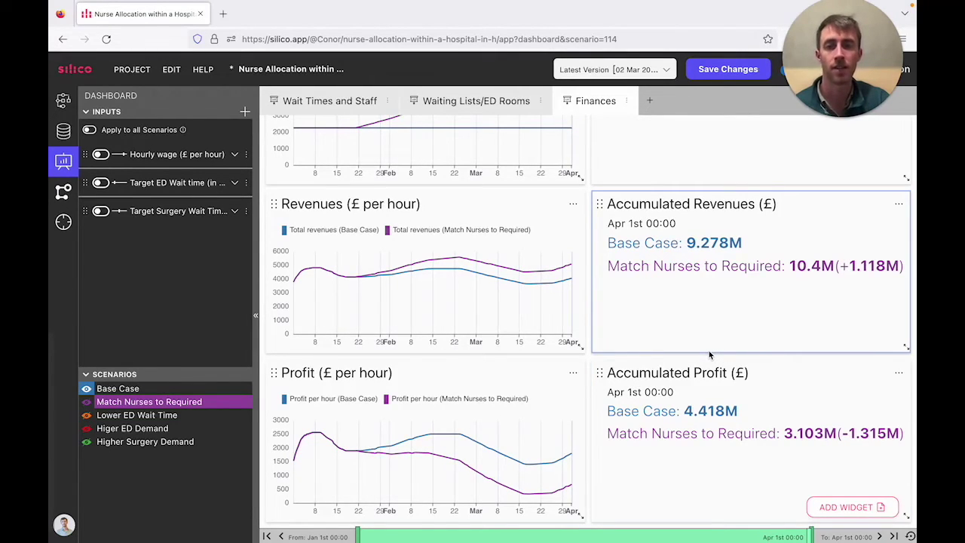
{"action": "scroll", "coordinate": [708, 353], "scroll_direction": "up", "scroll_amount": 1}
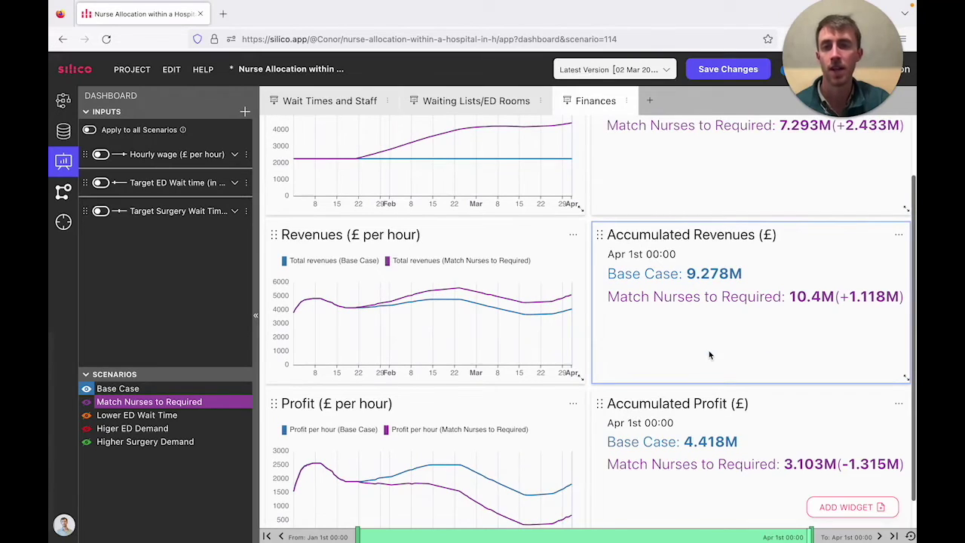
{"action": "scroll", "coordinate": [708, 354], "scroll_direction": "up", "scroll_amount": 2}
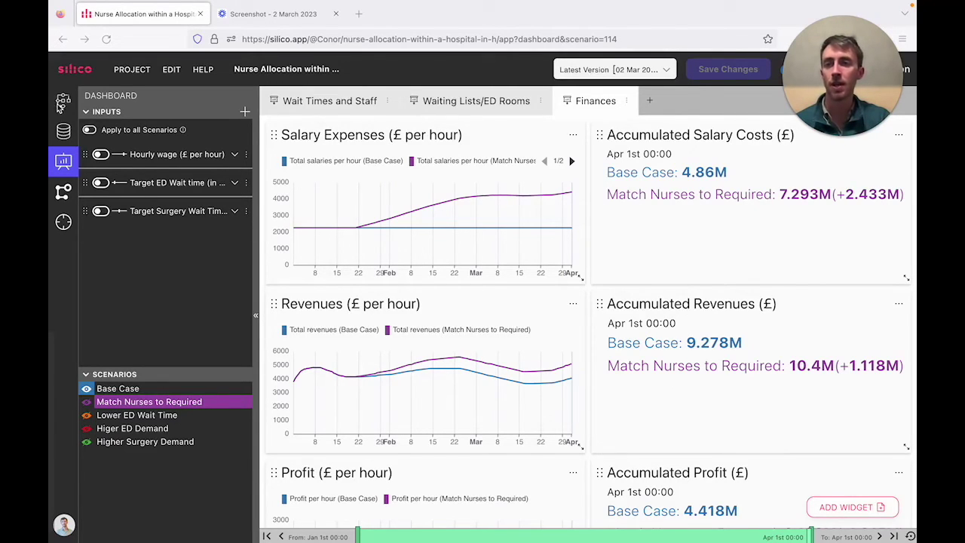
Open the nurse allocation model diagram and display it for the Base Case scenario
{"action": "left_click", "coordinate": [61, 104]}
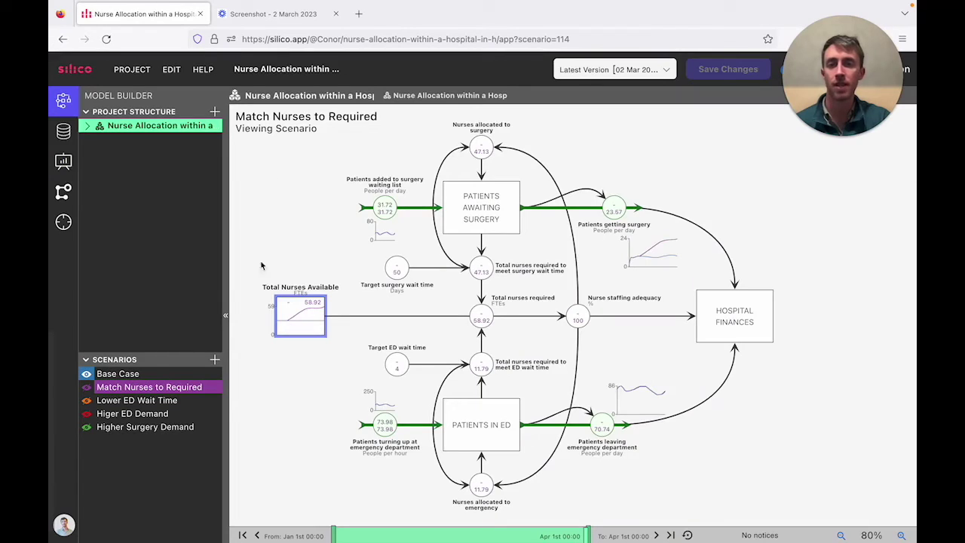
{"action": "left_click", "coordinate": [128, 374]}
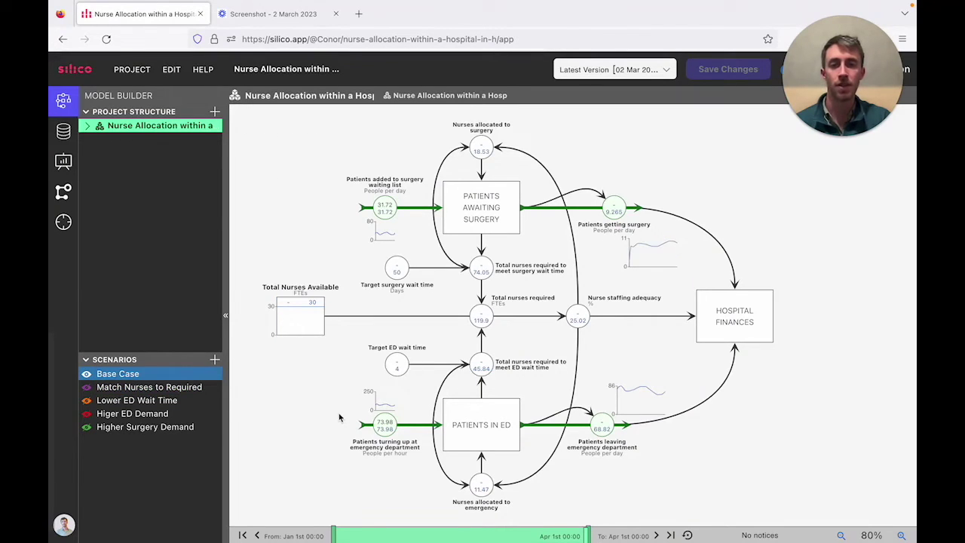